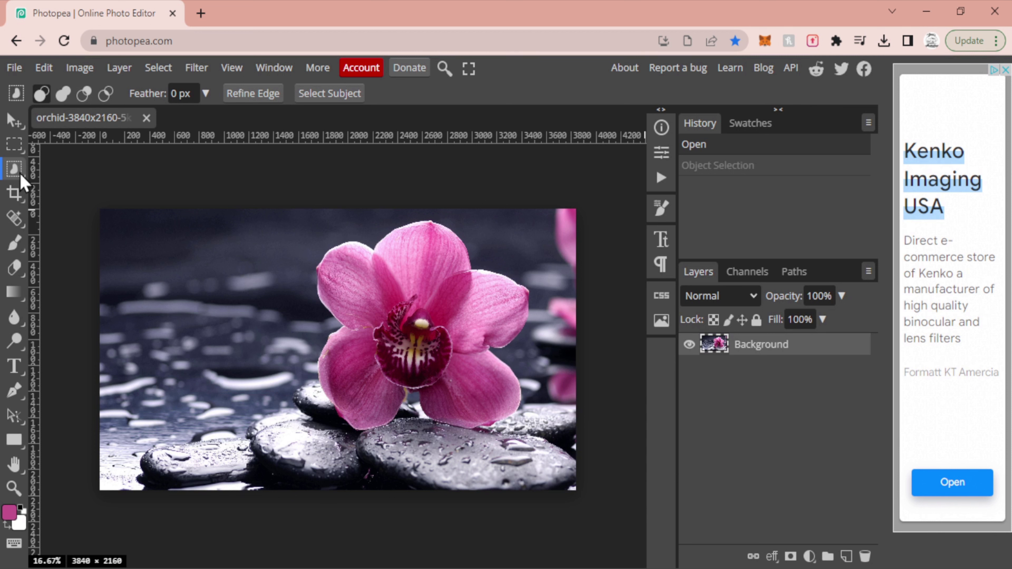
Copy the orchid to Layer 1 with Object Selection and hide the Background layer.
{"action": "right_click", "coordinate": [20, 174]}
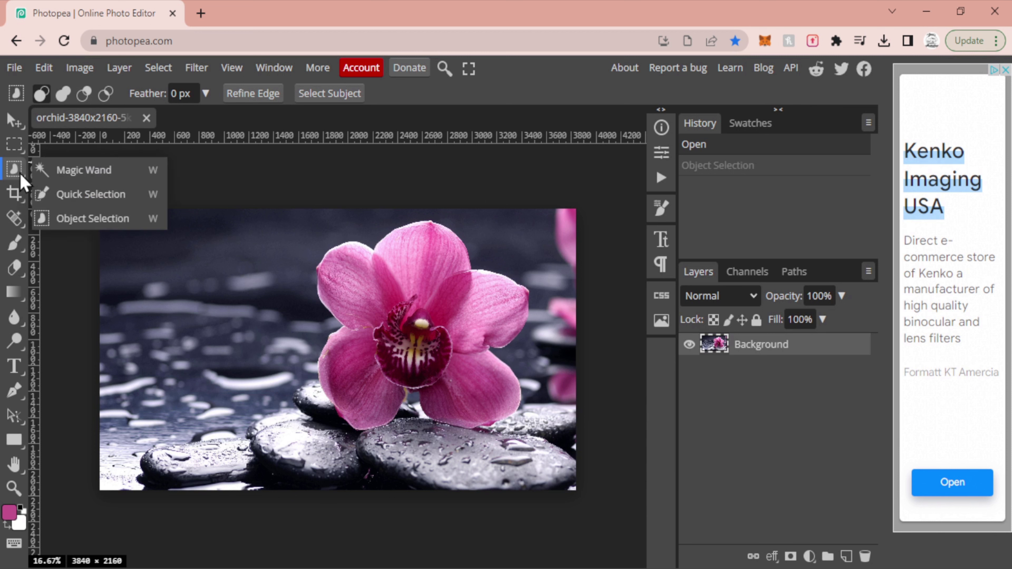
{"action": "left_click", "coordinate": [81, 219]}
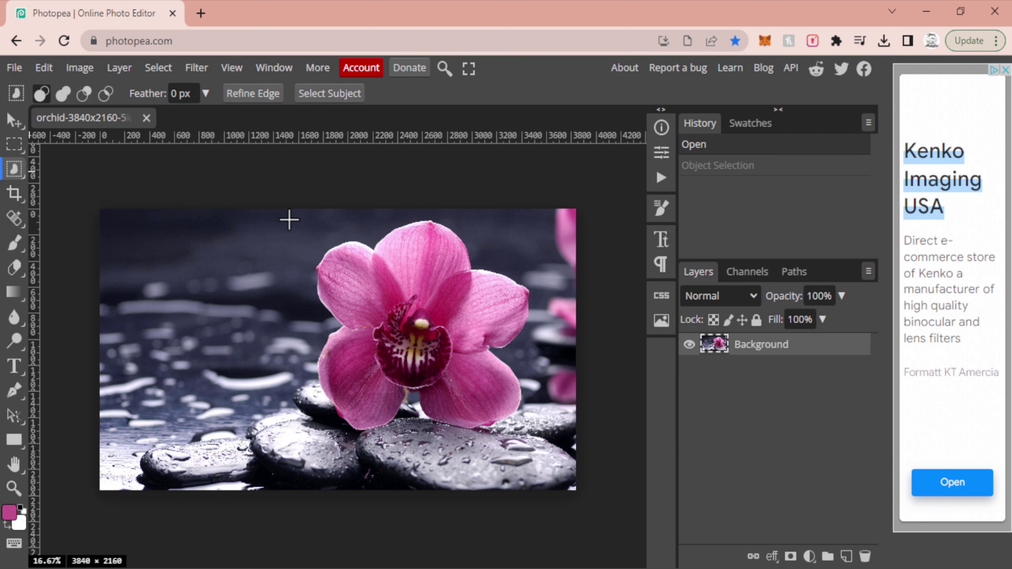
{"action": "left_click_drag", "start_coordinate": [287, 217], "coordinate": [541, 434]}
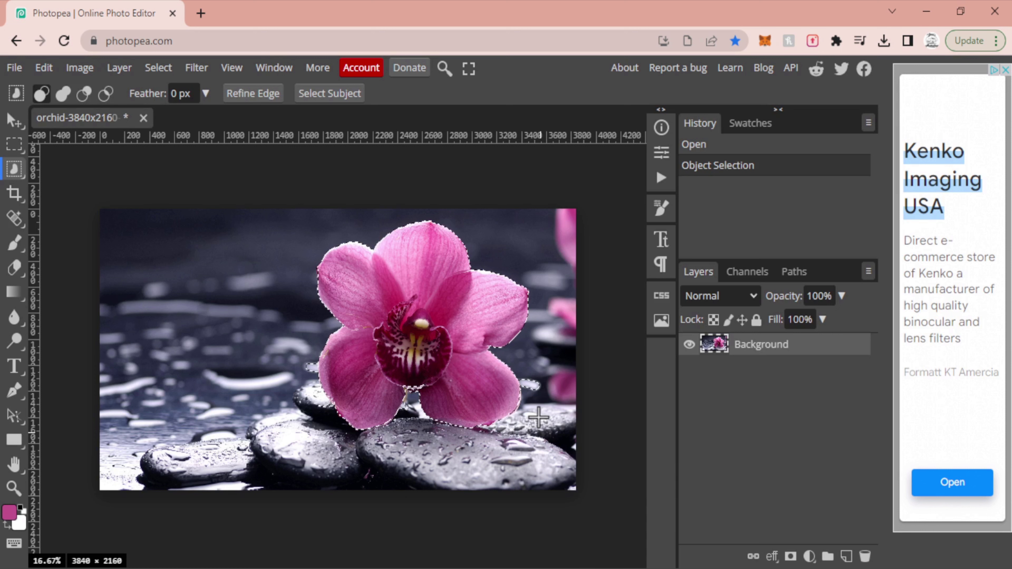
{"action": "key", "text": "ctrl+j"}
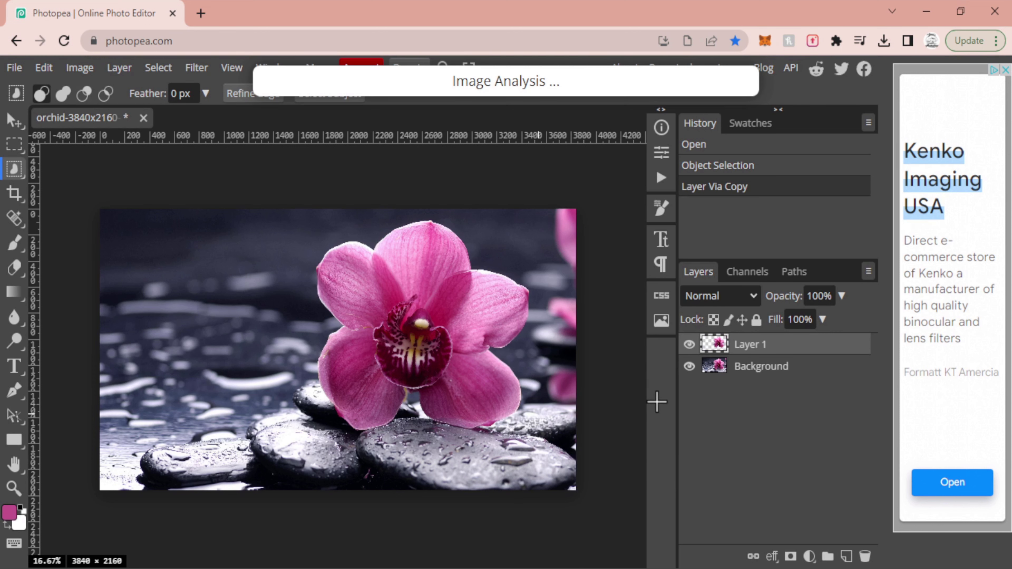
{"action": "left_click", "coordinate": [689, 367]}
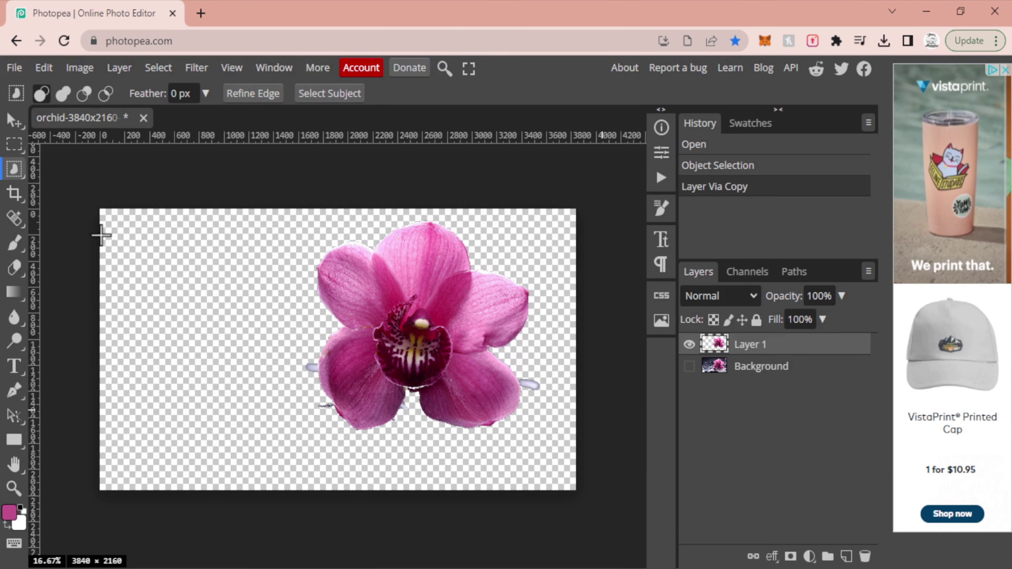
Erase the leftover fringes beside the orchid's petals with a 94 px eraser.
{"action": "left_click", "coordinate": [18, 271]}
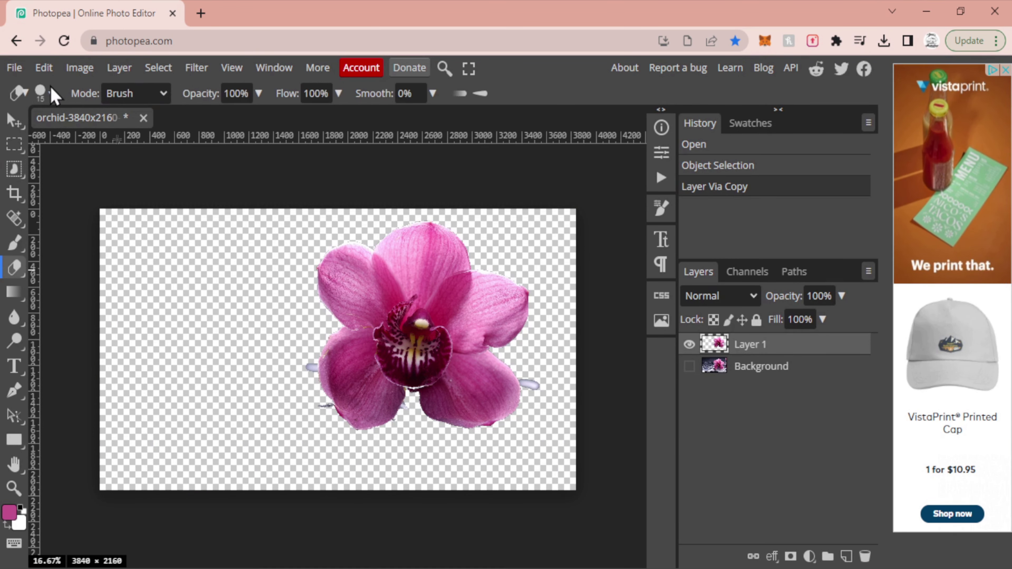
{"action": "left_click", "coordinate": [40, 94]}
{"action": "left_click_drag", "start_coordinate": [306, 367], "coordinate": [319, 367]}
{"action": "left_click_drag", "start_coordinate": [518, 384], "coordinate": [541, 386]}
{"action": "left_click_drag", "start_coordinate": [318, 406], "coordinate": [333, 404]}
{"action": "left_click_drag", "start_coordinate": [311, 365], "coordinate": [323, 368]}
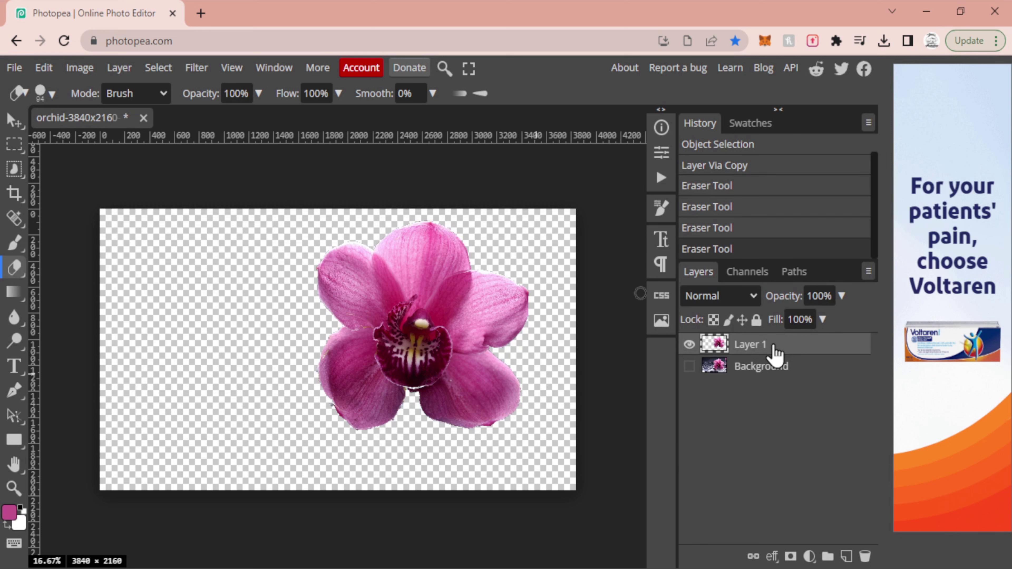
Make two orchid copies blended as Overlay and Screen, then select all three layers.
{"action": "key", "text": "ctrl+j"}
{"action": "key", "text": "ctrl+j"}
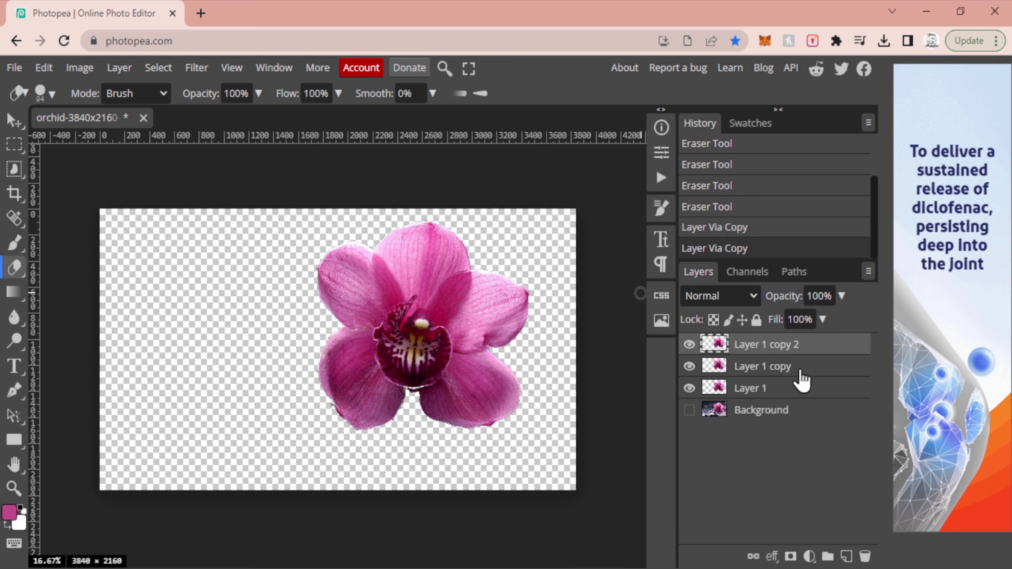
{"action": "left_click", "coordinate": [736, 307]}
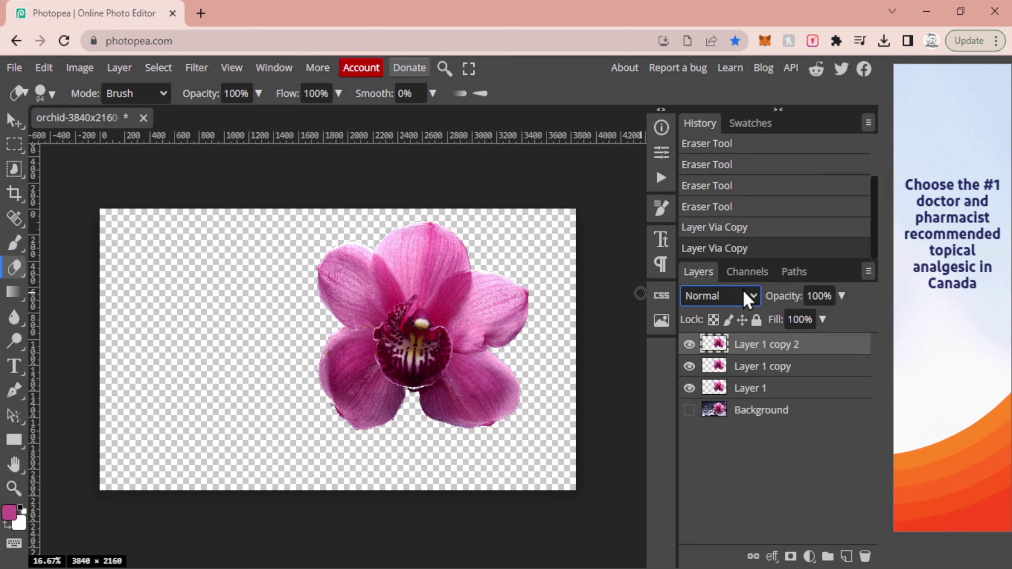
{"action": "key", "text": "o"}
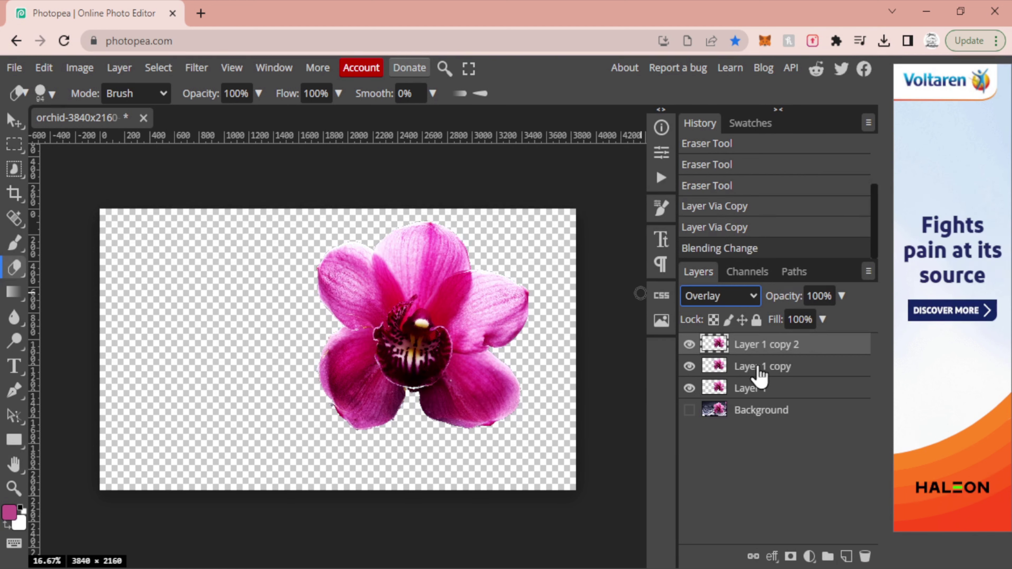
{"action": "left_click", "coordinate": [759, 367]}
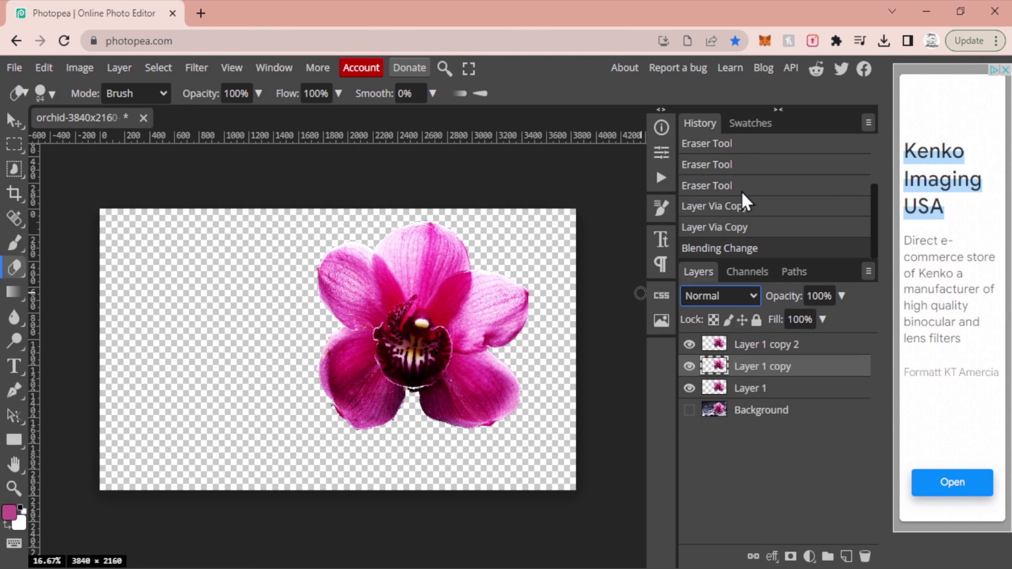
{"action": "key", "text": "shift+alt+s"}
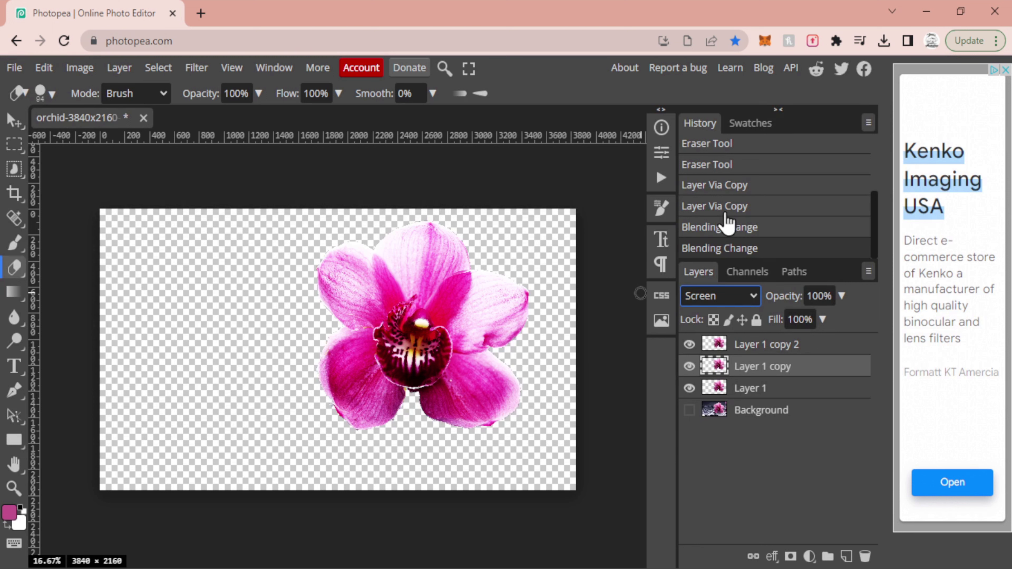
{"action": "left_click", "coordinate": [742, 352]}
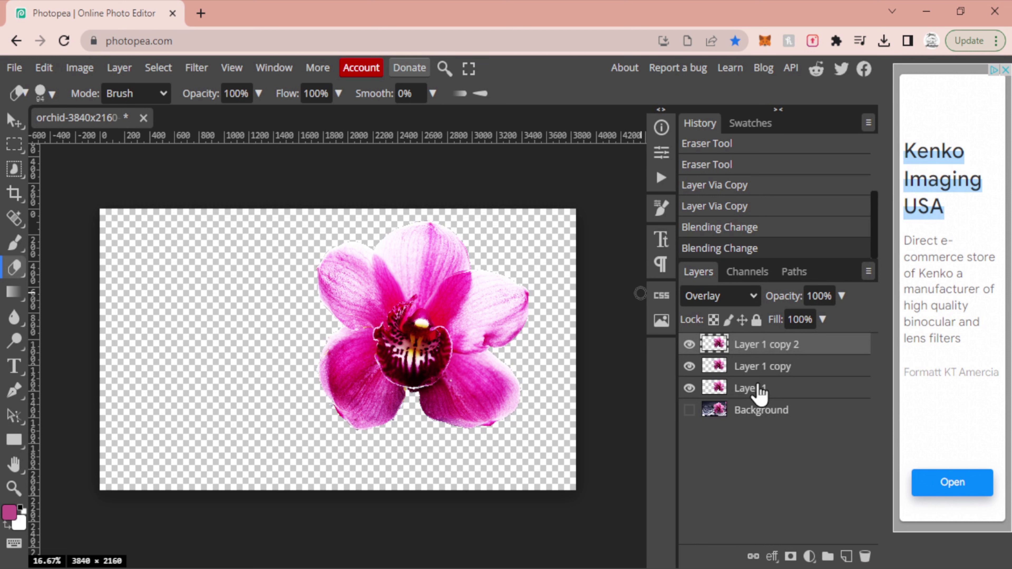
{"action": "left_click", "coordinate": [760, 393]}
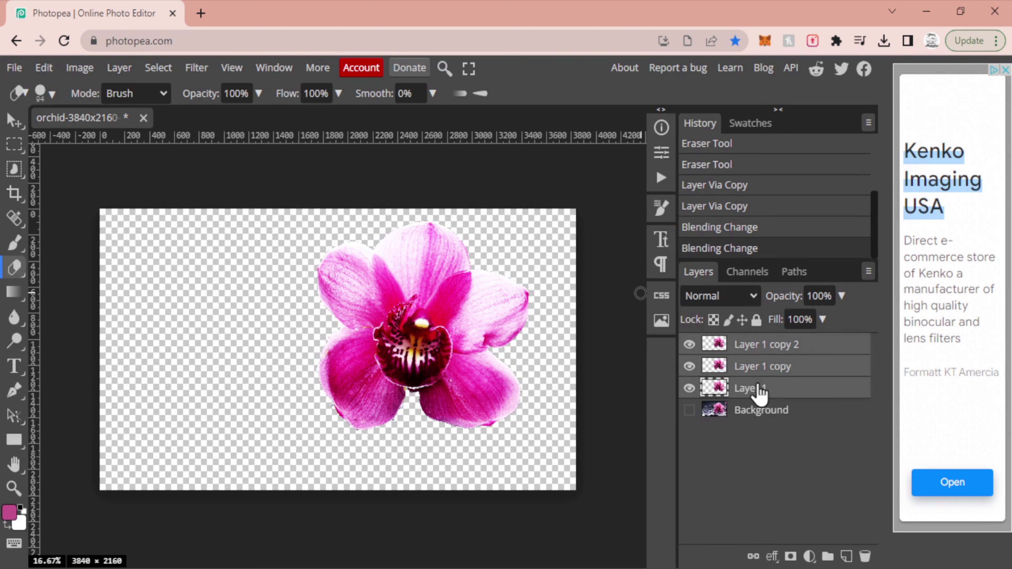
Convert the three selected orchid layers into one smart object, Layer 1 copy 2.
{"action": "right_click", "coordinate": [763, 383]}
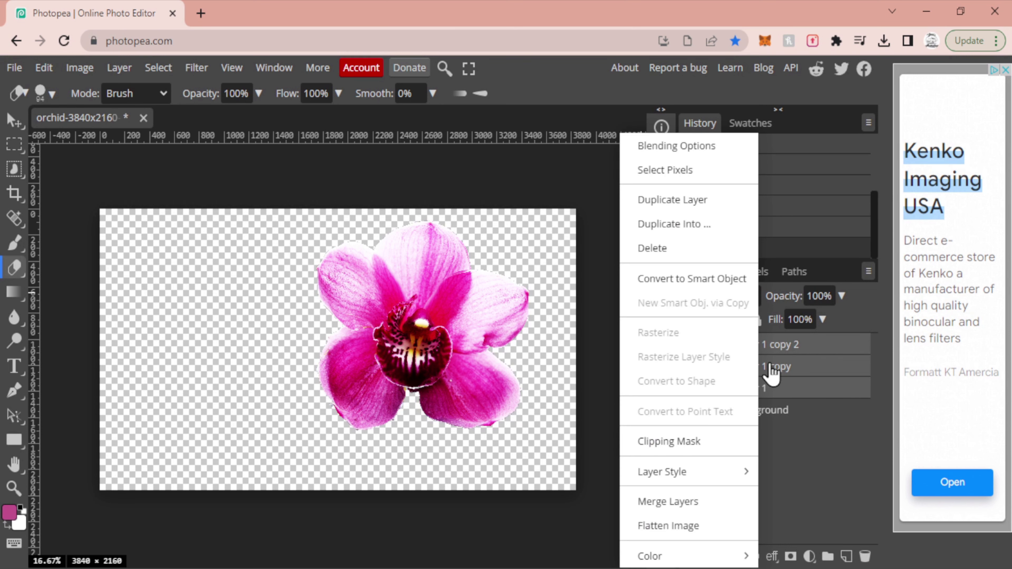
{"action": "left_click", "coordinate": [735, 281]}
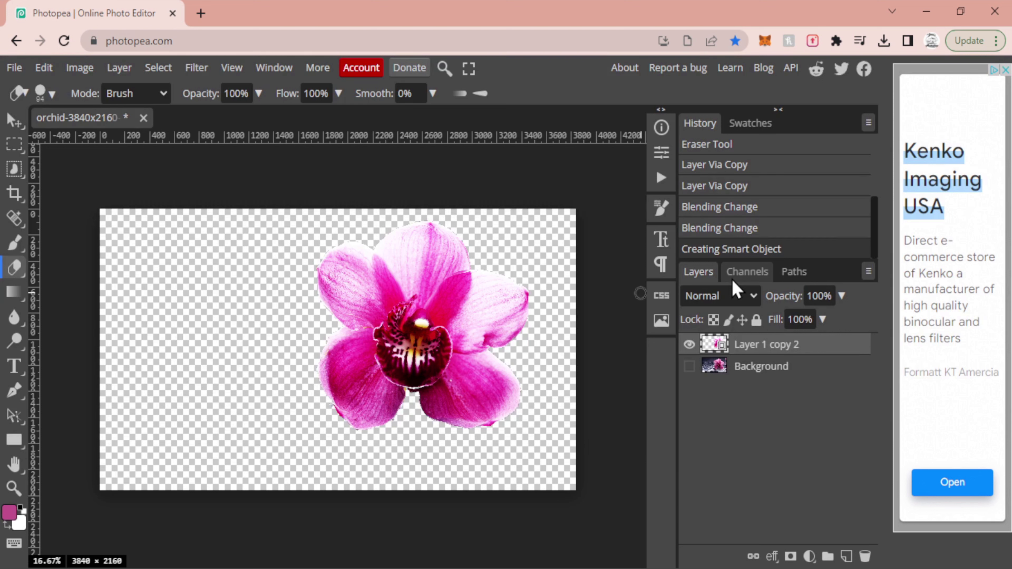
Sample the pink #f544c3 from an orchid petal with the Eyedropper as foreground colour.
{"action": "left_click", "coordinate": [15, 219]}
{"action": "left_click", "coordinate": [15, 191]}
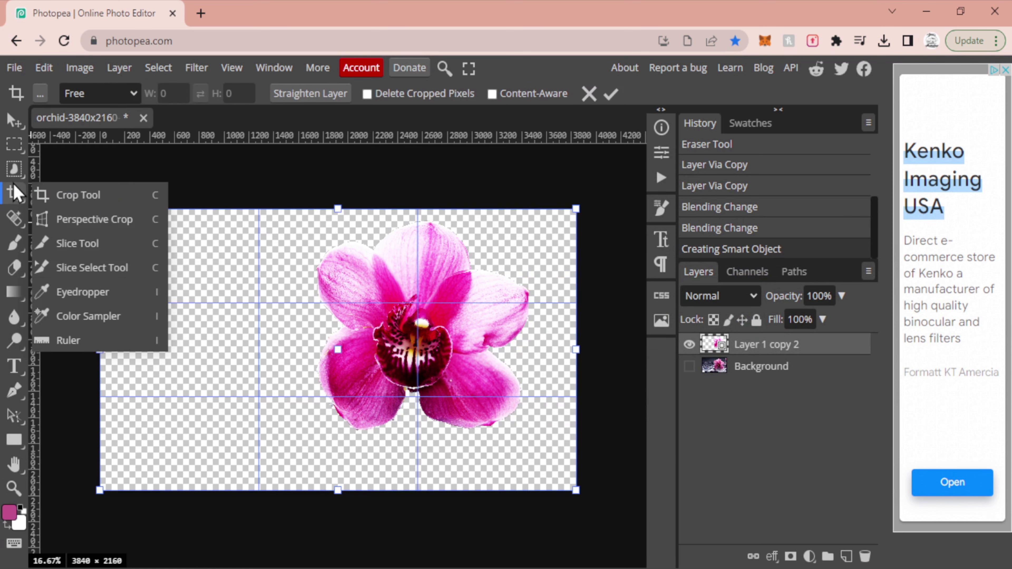
{"action": "left_click", "coordinate": [78, 293]}
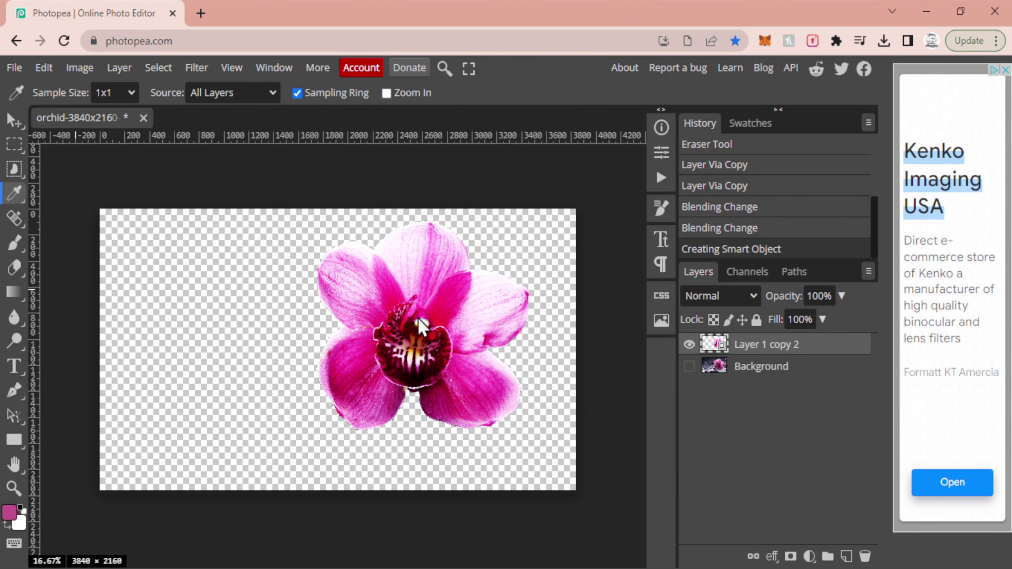
{"action": "left_click_drag", "start_coordinate": [467, 339], "coordinate": [466, 367]}
Add a magenta Outer Glow to the orchid using the pink-to-transparent gradient preset.
{"action": "left_click", "coordinate": [772, 557]}
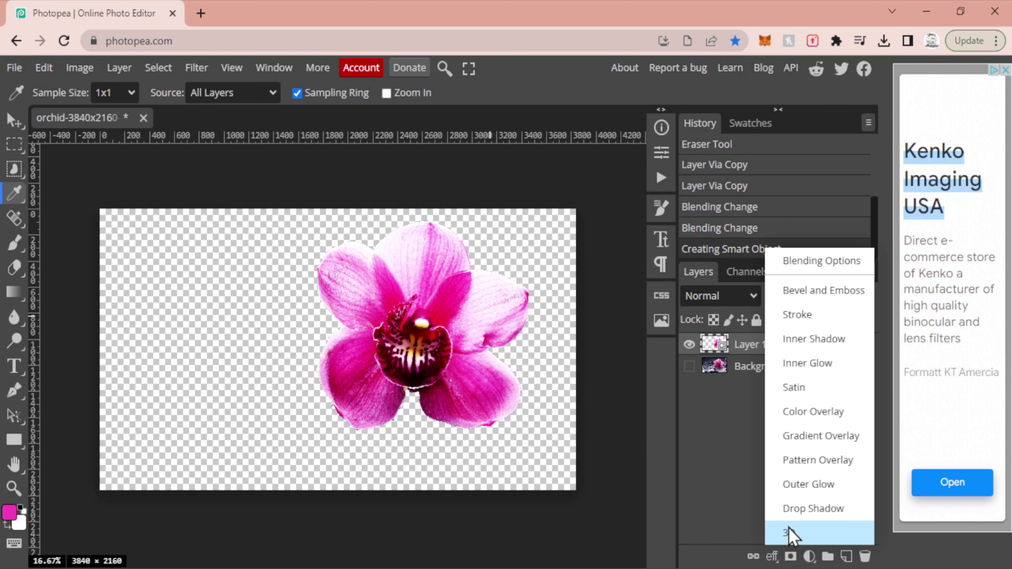
{"action": "left_click", "coordinate": [813, 491]}
{"action": "left_click", "coordinate": [808, 316]}
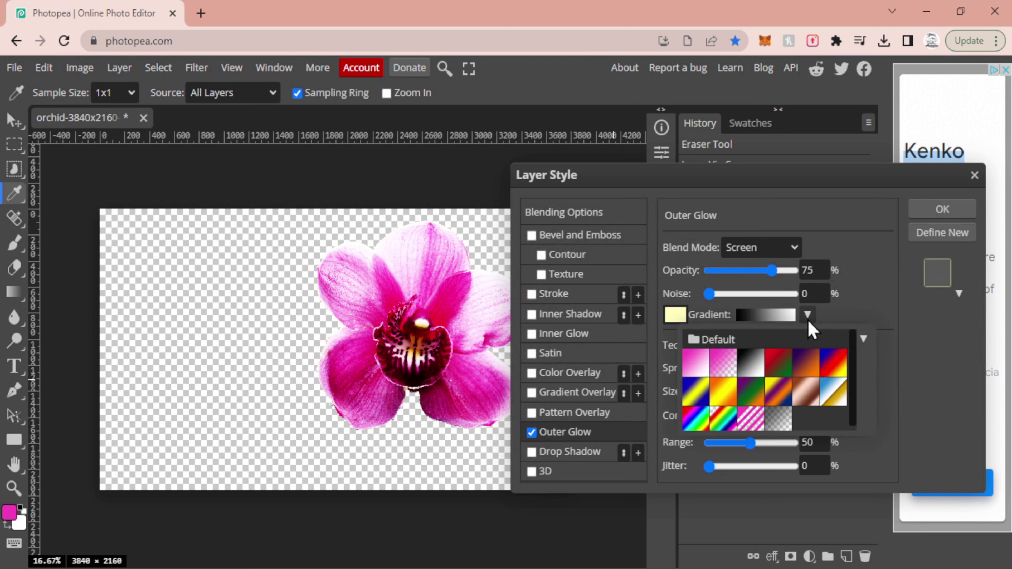
{"action": "left_click", "coordinate": [722, 366]}
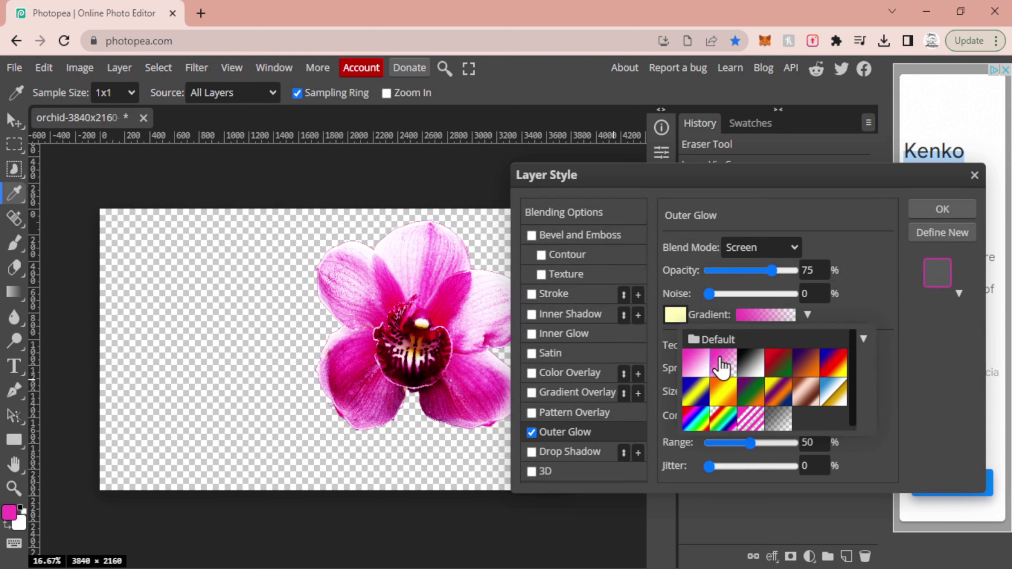
{"action": "left_click", "coordinate": [676, 315]}
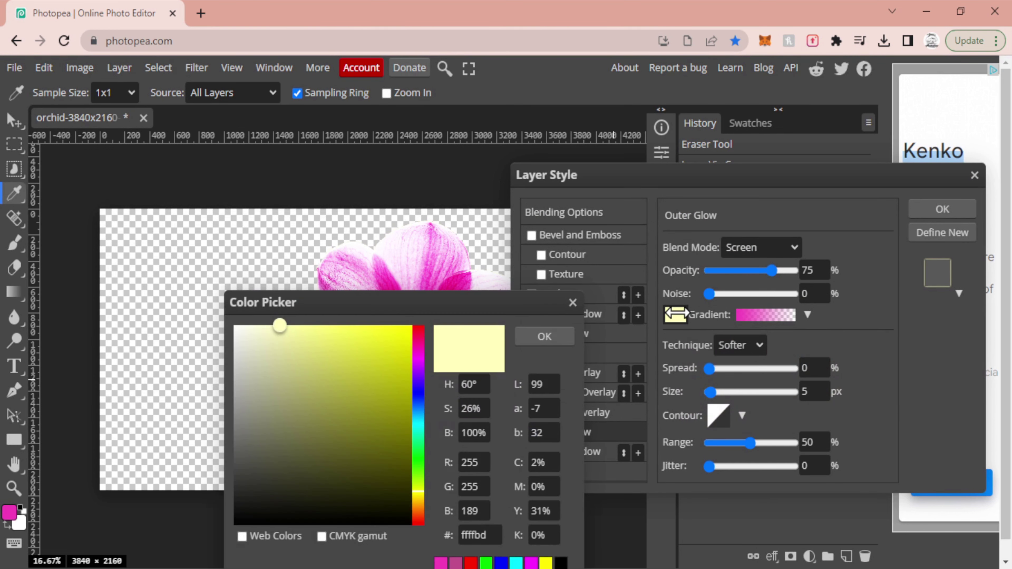
{"action": "left_click", "coordinate": [443, 562]}
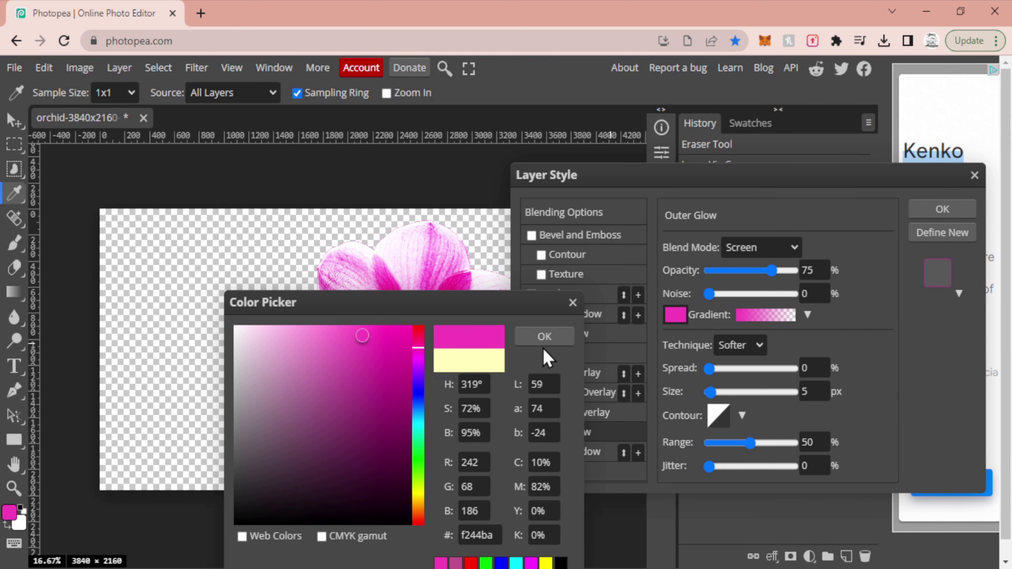
{"action": "left_click", "coordinate": [546, 338]}
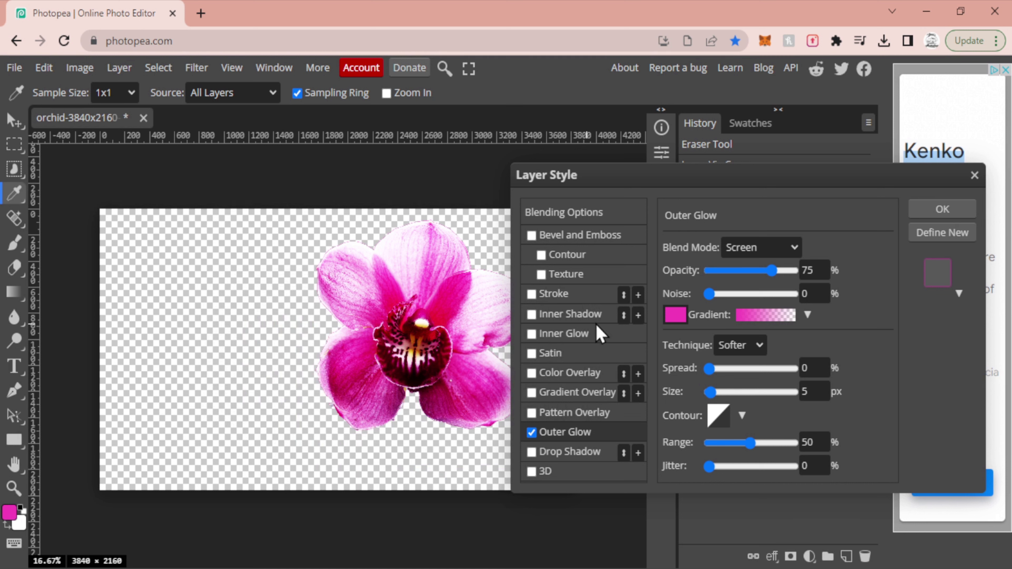
Set the Outer Glow to 100% opacity, 4% spread, 200 px size and 87% range, then apply.
{"action": "left_click_drag", "start_coordinate": [772, 273], "coordinate": [795, 272]}
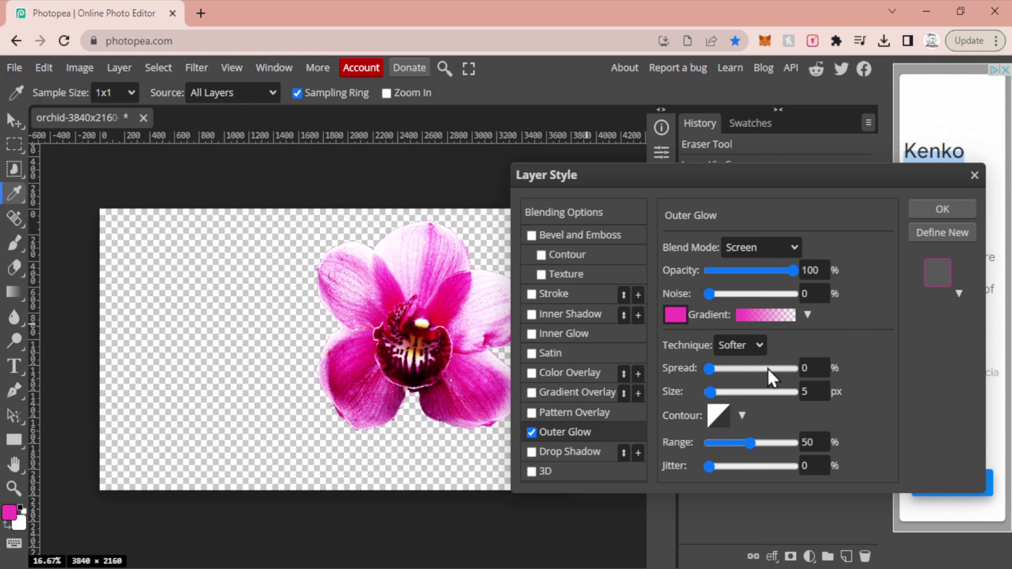
{"action": "left_click", "coordinate": [809, 368]}
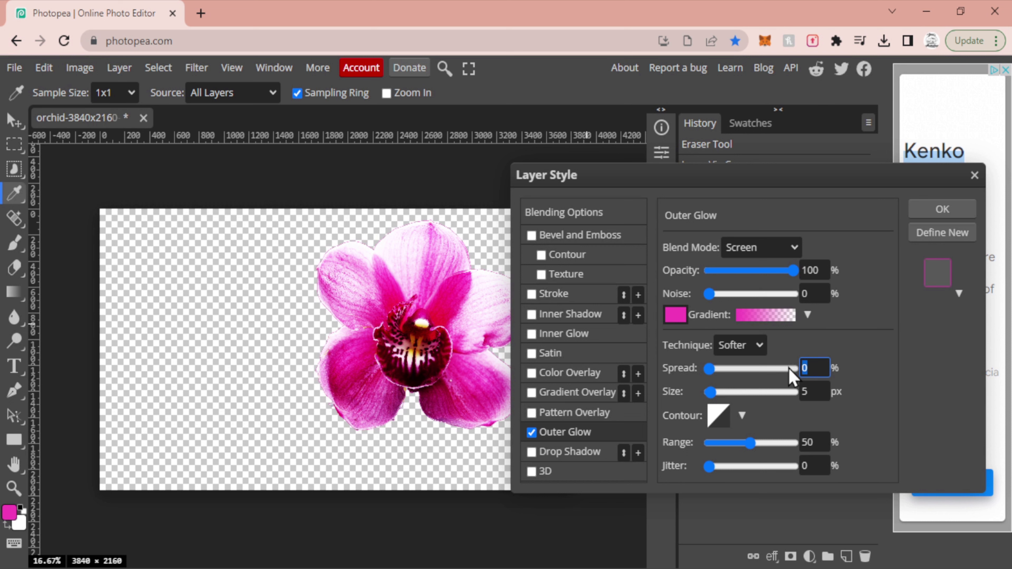
{"action": "type", "text": "2"}
{"action": "left_click_drag", "start_coordinate": [711, 392], "coordinate": [794, 392]}
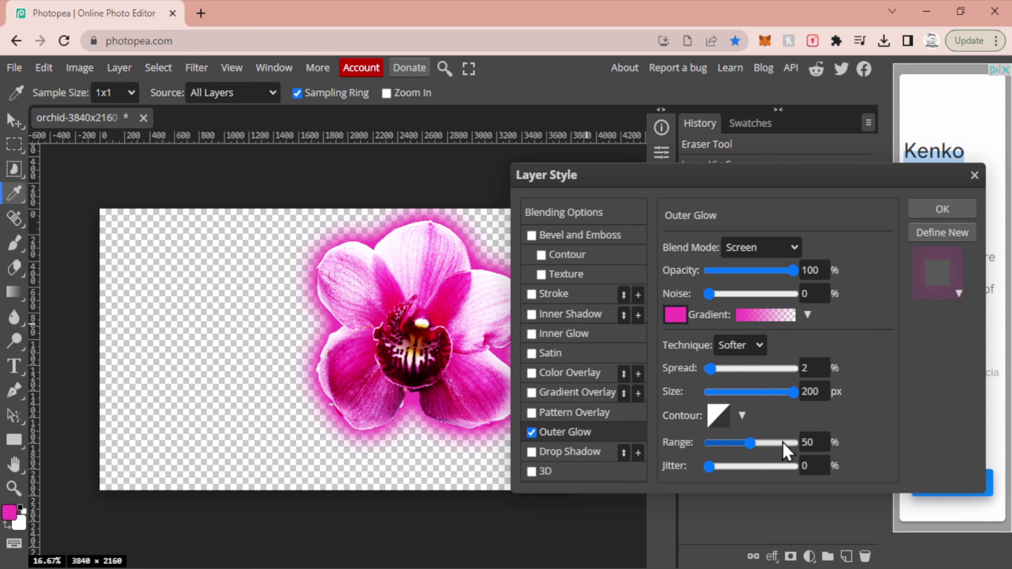
{"action": "left_click", "coordinate": [783, 443]}
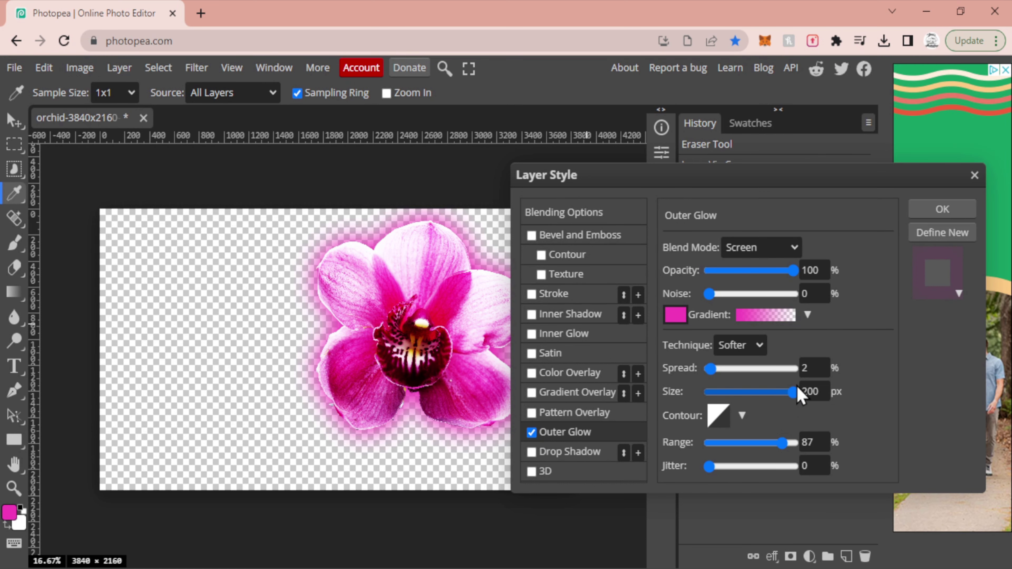
{"action": "left_click", "coordinate": [801, 370]}
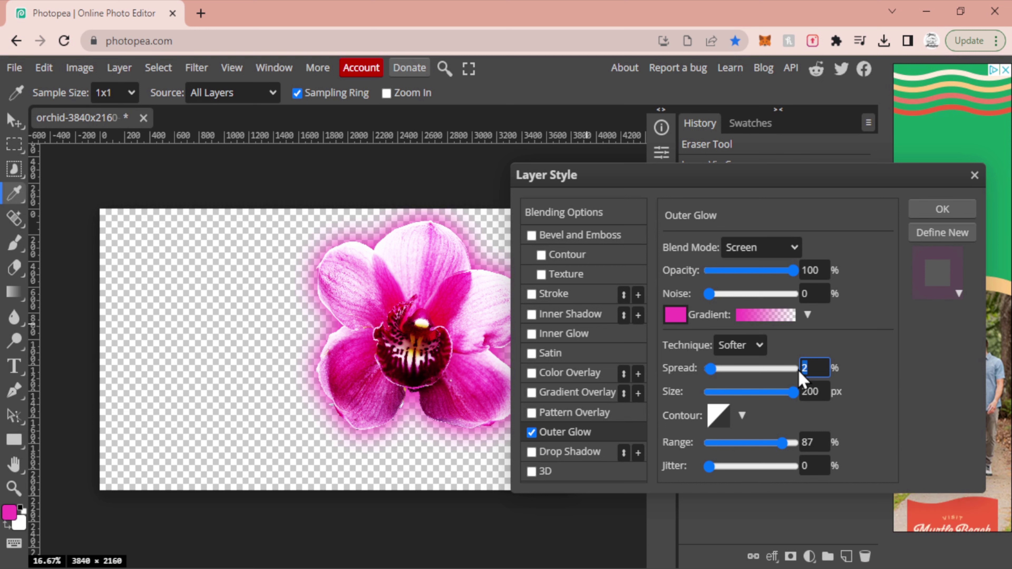
{"action": "type", "text": "4"}
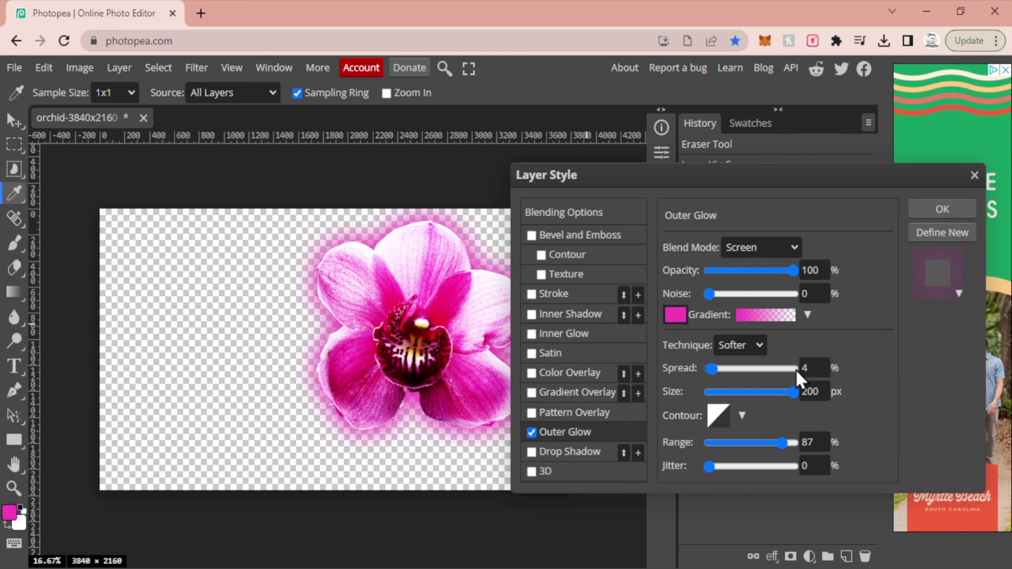
{"action": "left_click", "coordinate": [942, 209]}
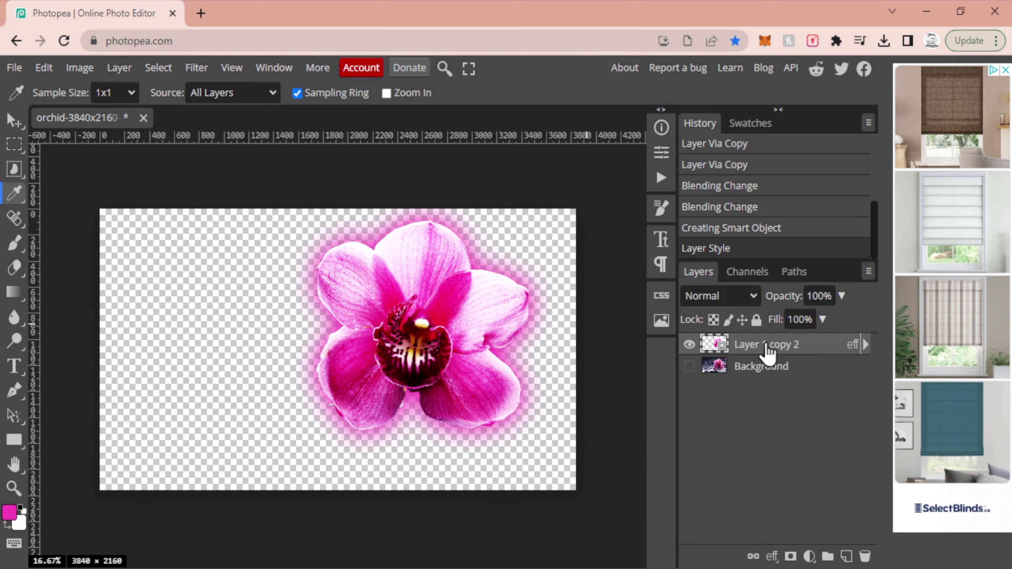
Duplicate the glowing orchid as Layer 1 copy 3 and give it a 400 px Gaussian Blur.
{"action": "key", "text": "ctrl+j"}
{"action": "left_click", "coordinate": [191, 73]}
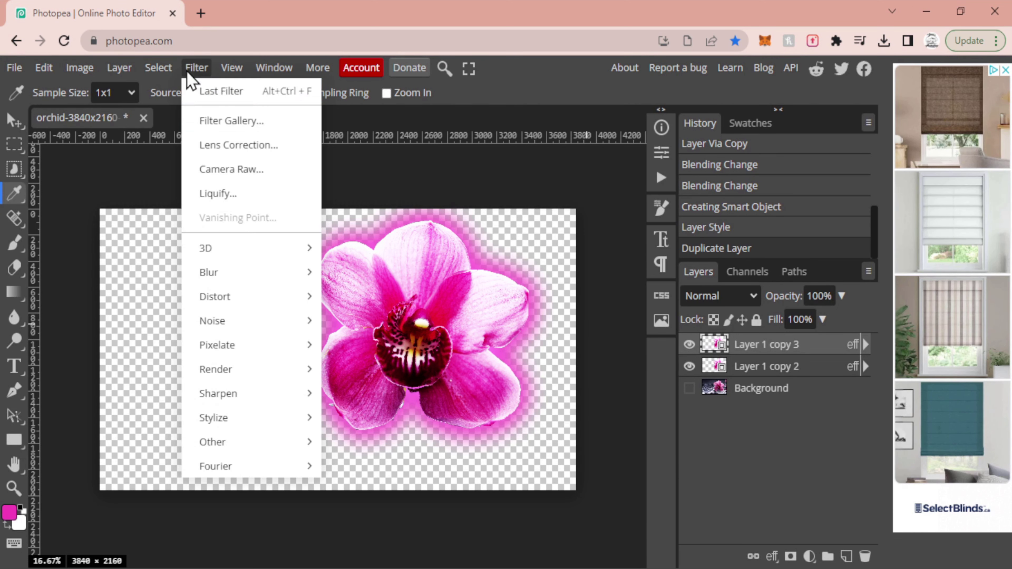
{"action": "mouse_move", "coordinate": [309, 277]}
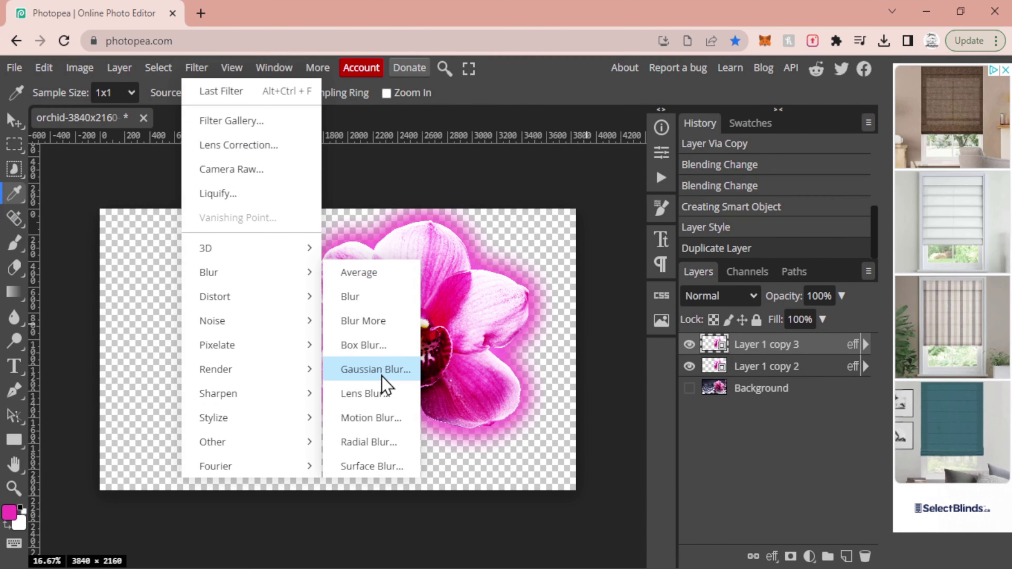
{"action": "left_click", "coordinate": [375, 369]}
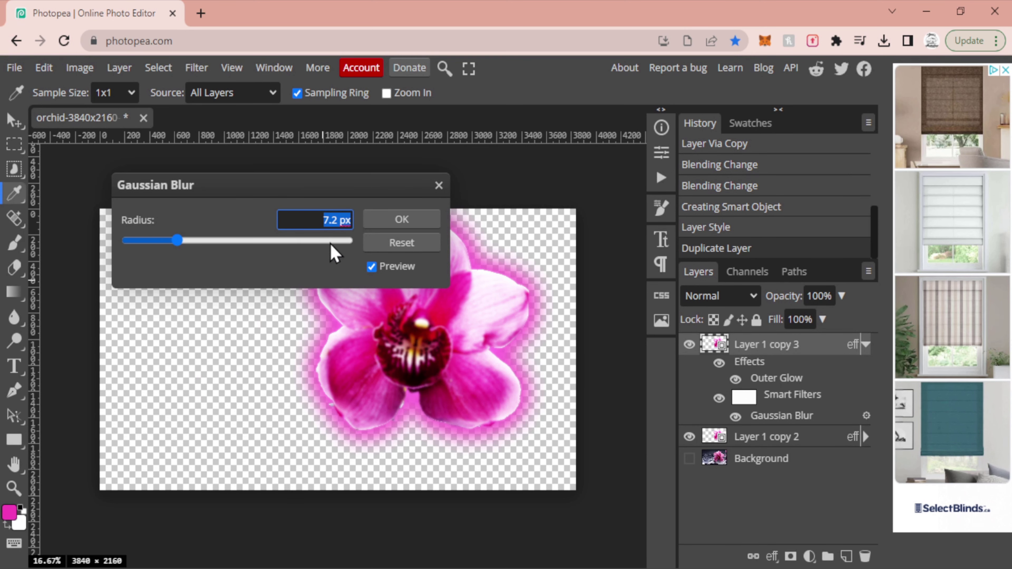
{"action": "left_click", "coordinate": [352, 240]}
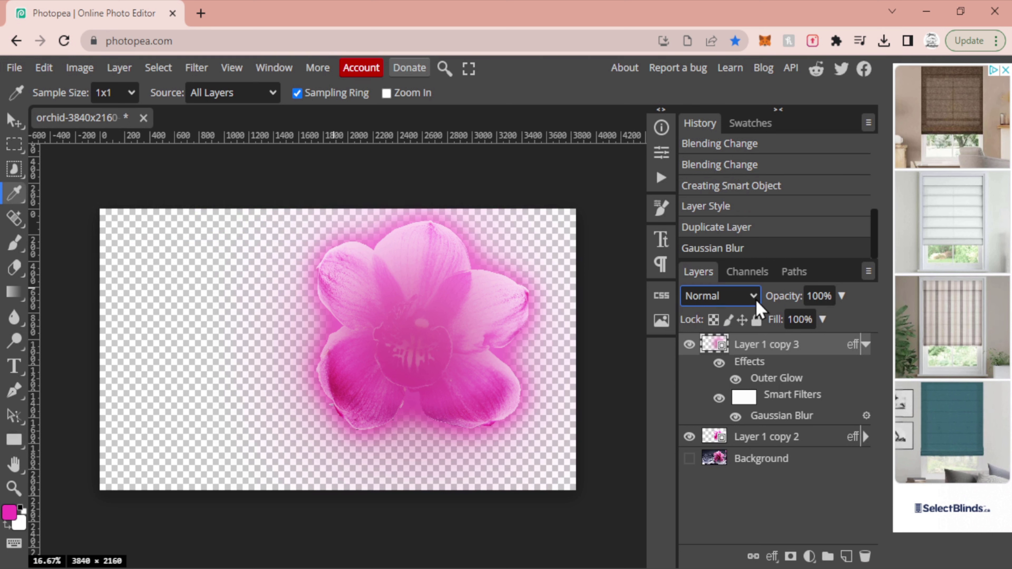
Set Layer 1 copy 3 to Soft Light and make the wet-rocks Background visible again.
{"action": "key", "text": "shift+alt+f"}
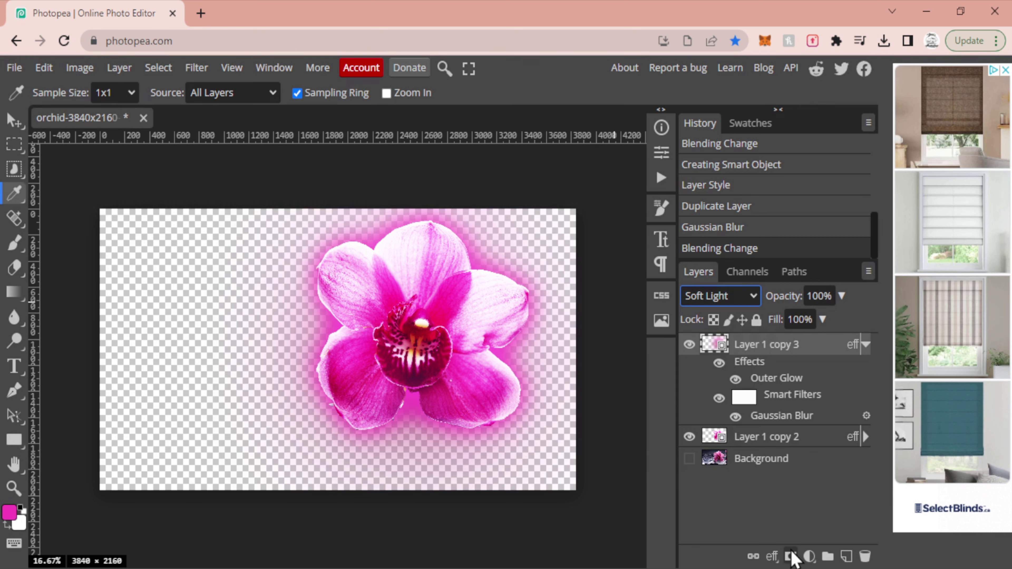
{"action": "left_click", "coordinate": [689, 459]}
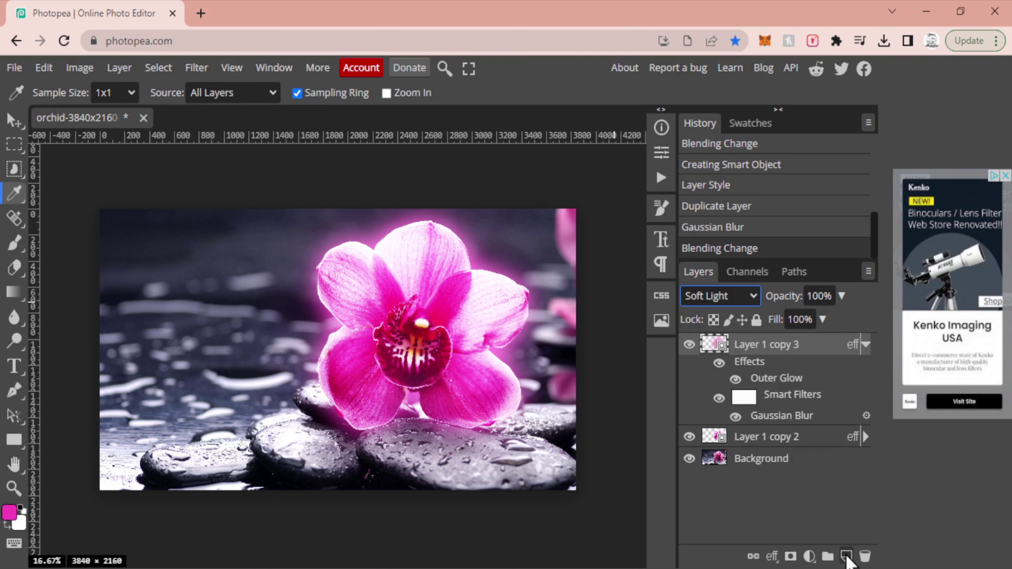
Add a layer below Layer 1 copy 3 and paint pink over the orchid with a 3000 px, 0% hardness brush.
{"action": "left_click", "coordinate": [847, 557]}
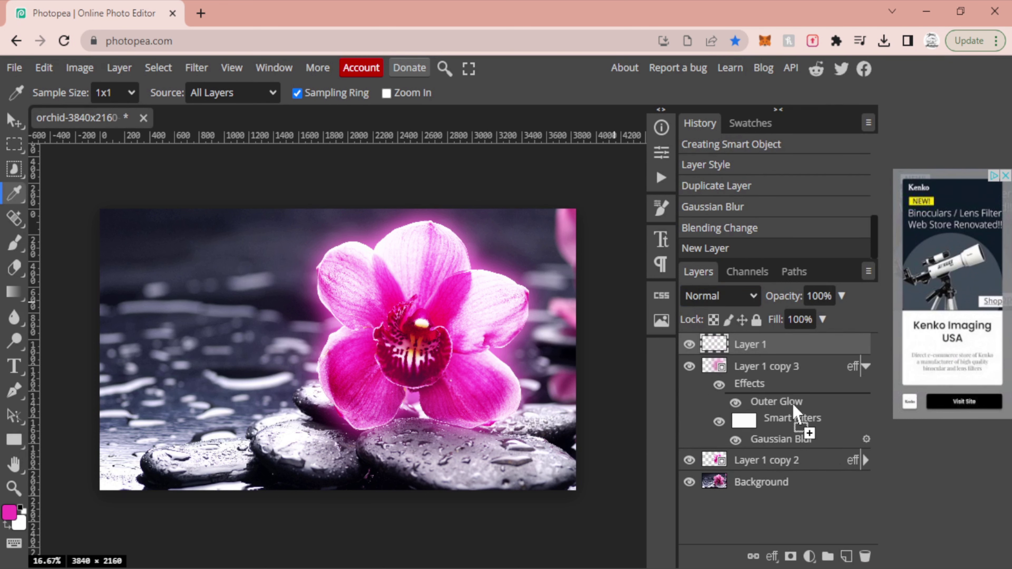
{"action": "left_click_drag", "start_coordinate": [799, 462], "coordinate": [797, 454]}
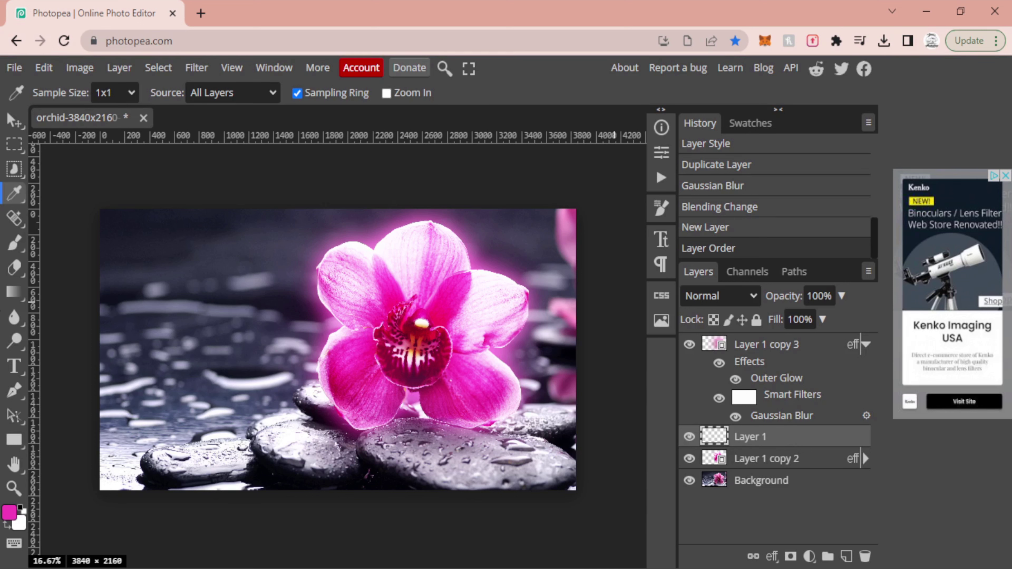
{"action": "left_click", "coordinate": [14, 242]}
{"action": "left_click", "coordinate": [41, 94]}
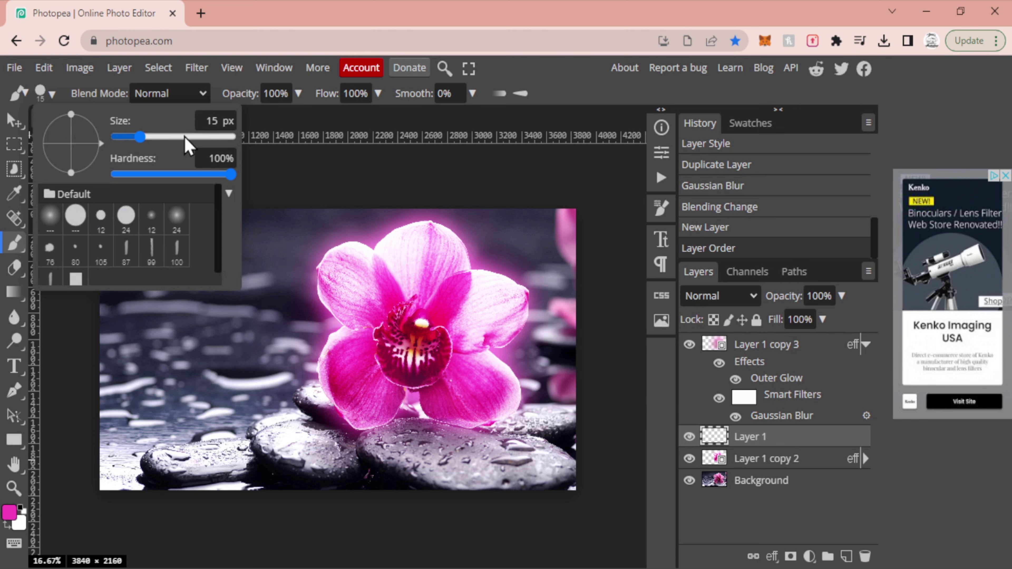
{"action": "left_click", "coordinate": [211, 121]}
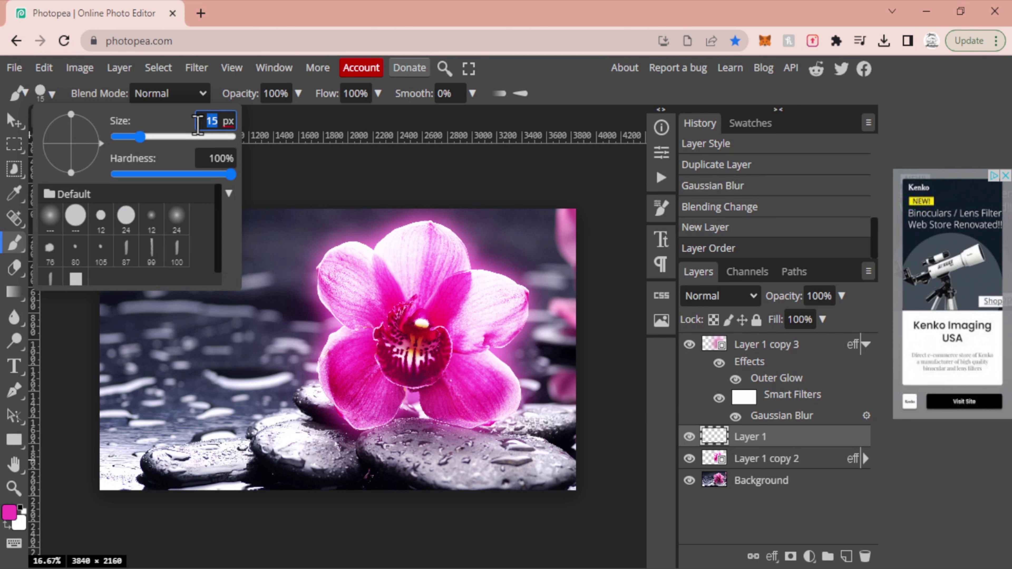
{"action": "type", "text": "3000"}
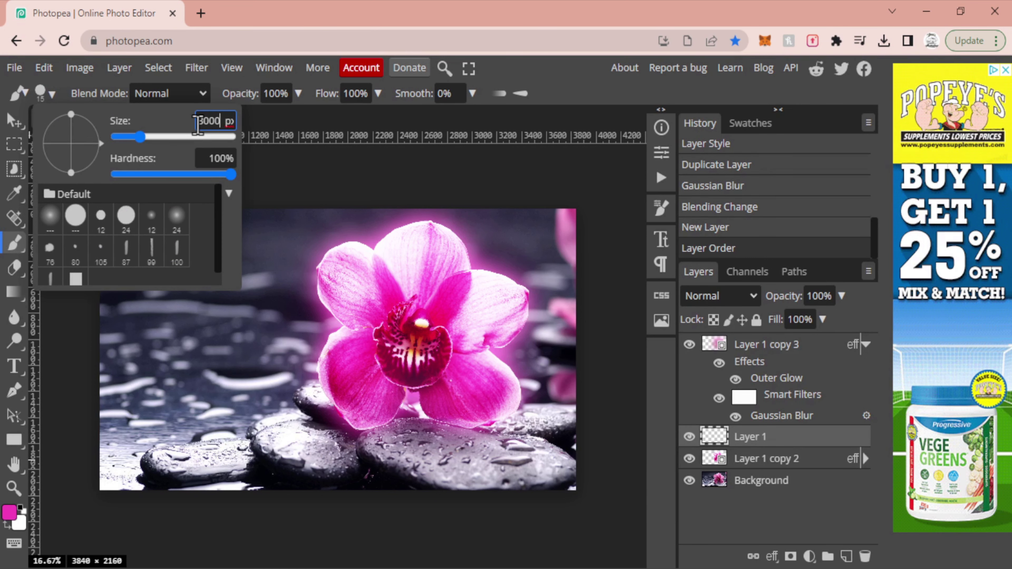
{"action": "key", "text": "Return"}
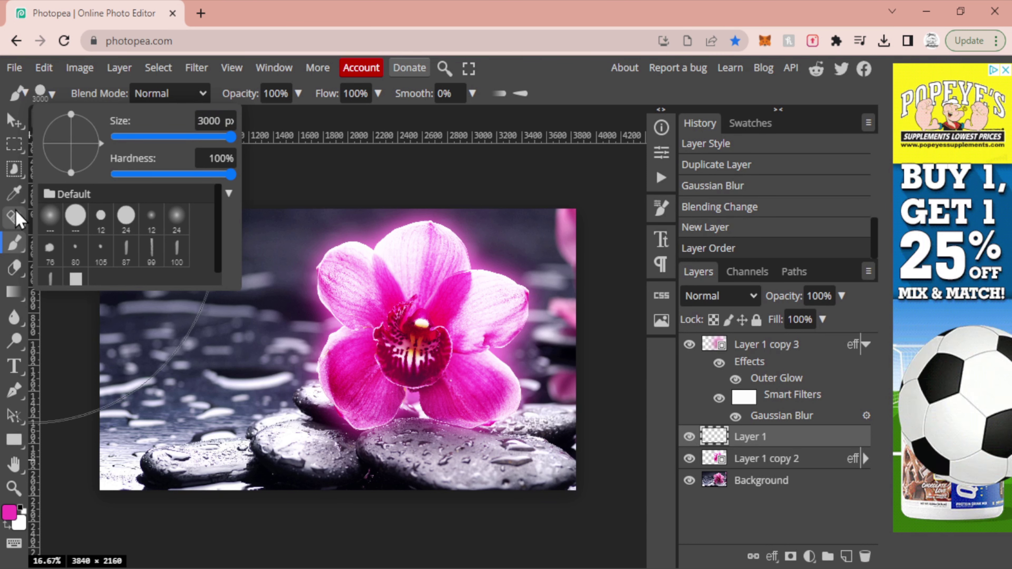
{"action": "left_click", "coordinate": [50, 216]}
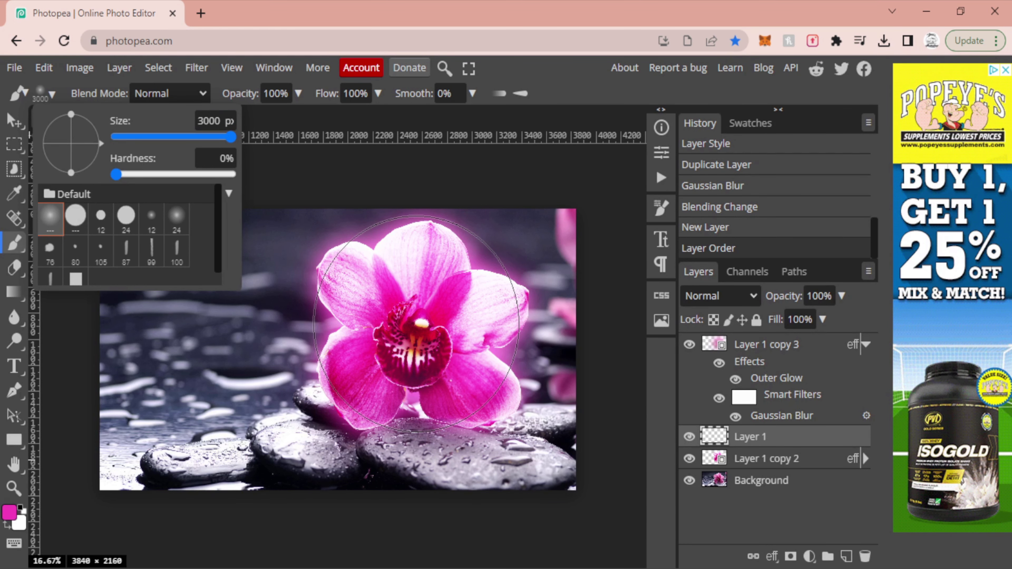
{"action": "left_click", "coordinate": [417, 324]}
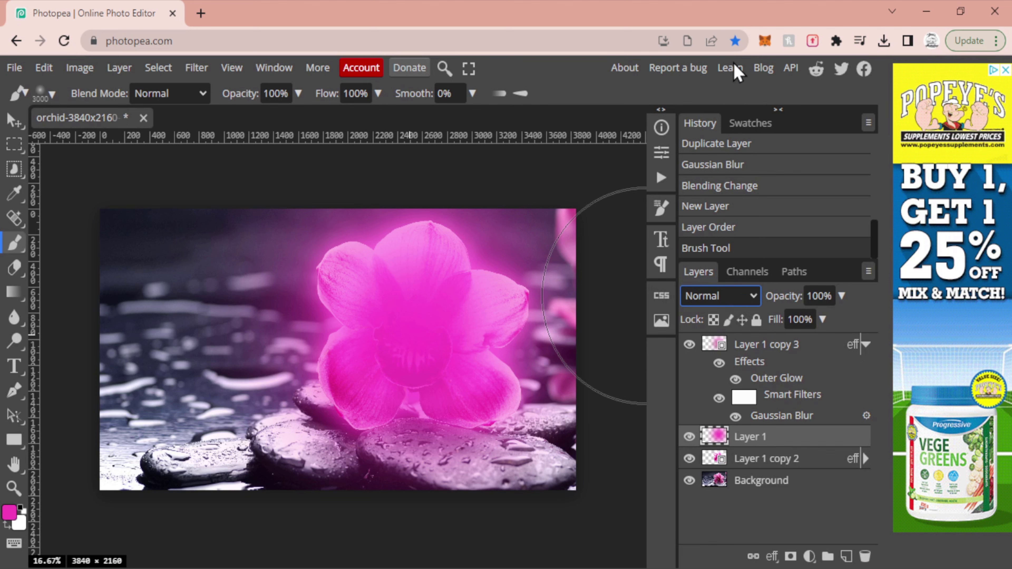
Set Layer 1 to Dissolve at 2% opacity, add a new Layer 2, and shrink the brush to 172 px.
{"action": "key", "text": "Down"}
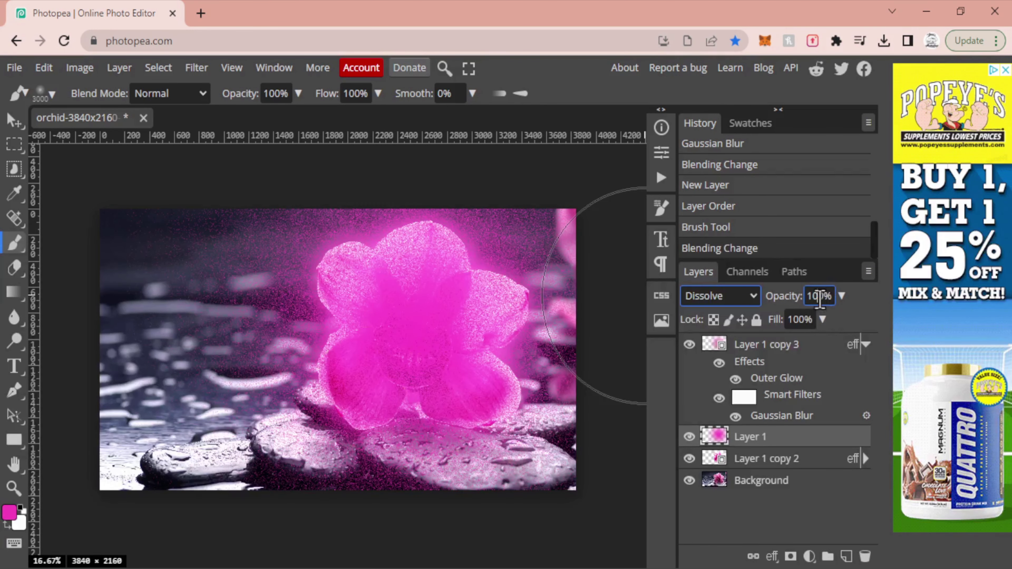
{"action": "left_click", "coordinate": [810, 298]}
{"action": "type", "text": "2"}
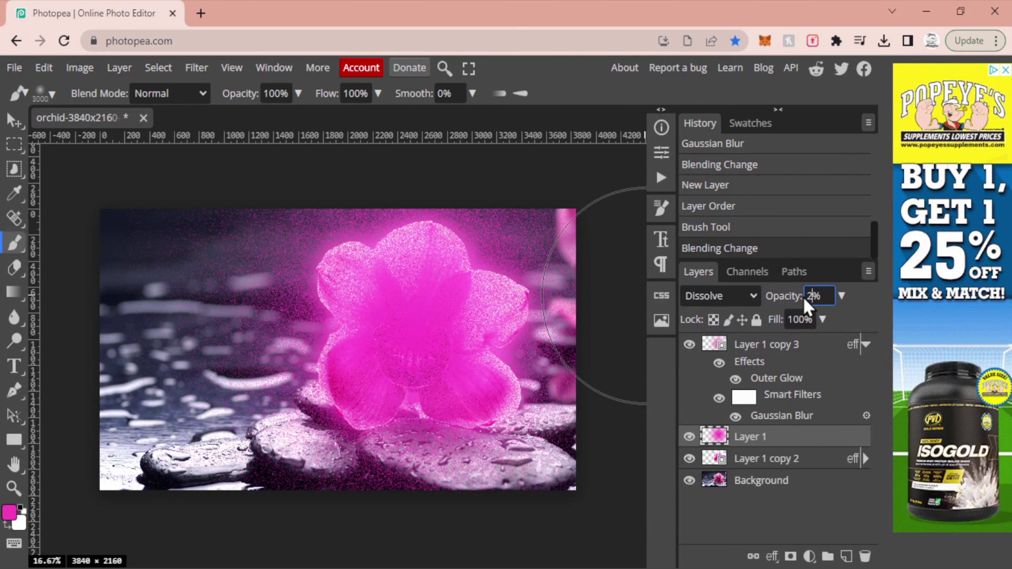
{"action": "key", "text": "BackSpace"}
{"action": "type", "text": "5"}
{"action": "key", "text": "Return"}
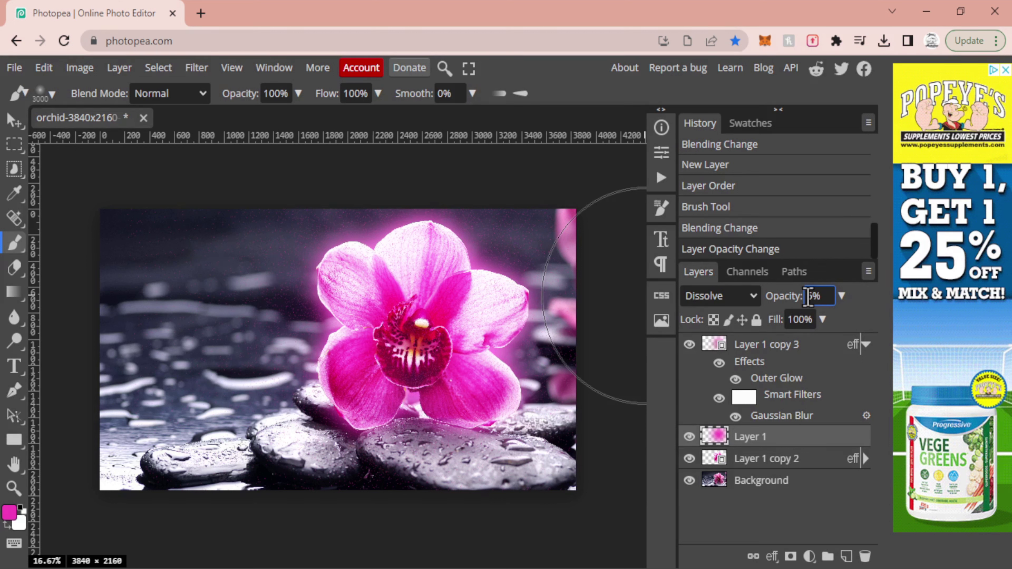
{"action": "double_click", "coordinate": [809, 297]}
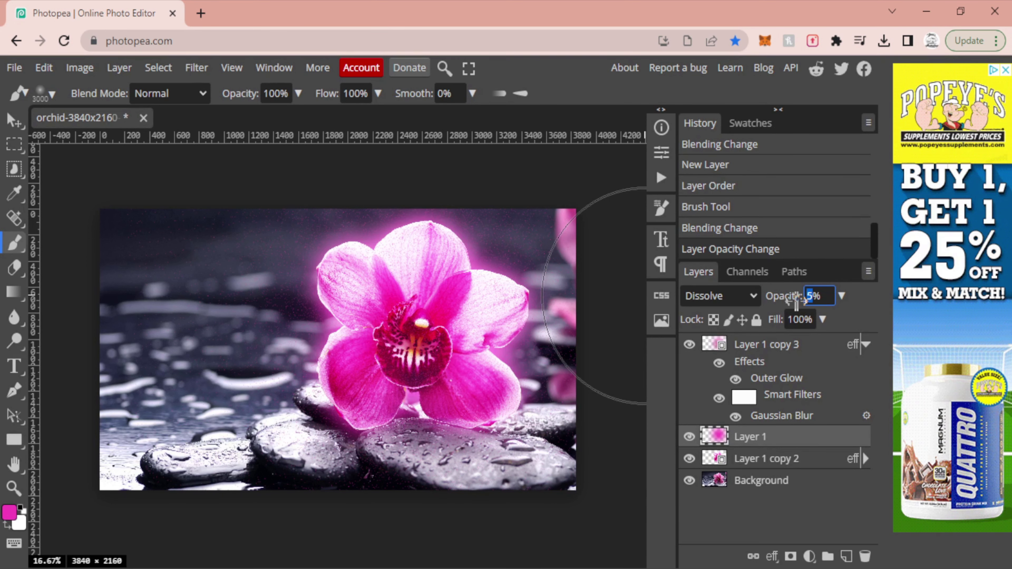
{"action": "type", "text": "2"}
{"action": "key", "text": "Return"}
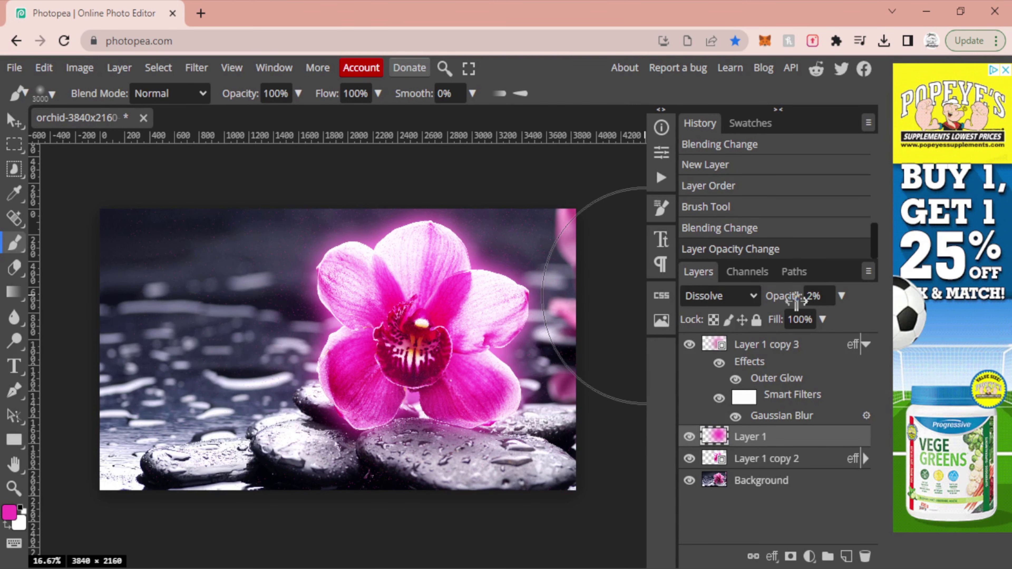
{"action": "left_click", "coordinate": [846, 557]}
{"action": "left_click", "coordinate": [266, 452]}
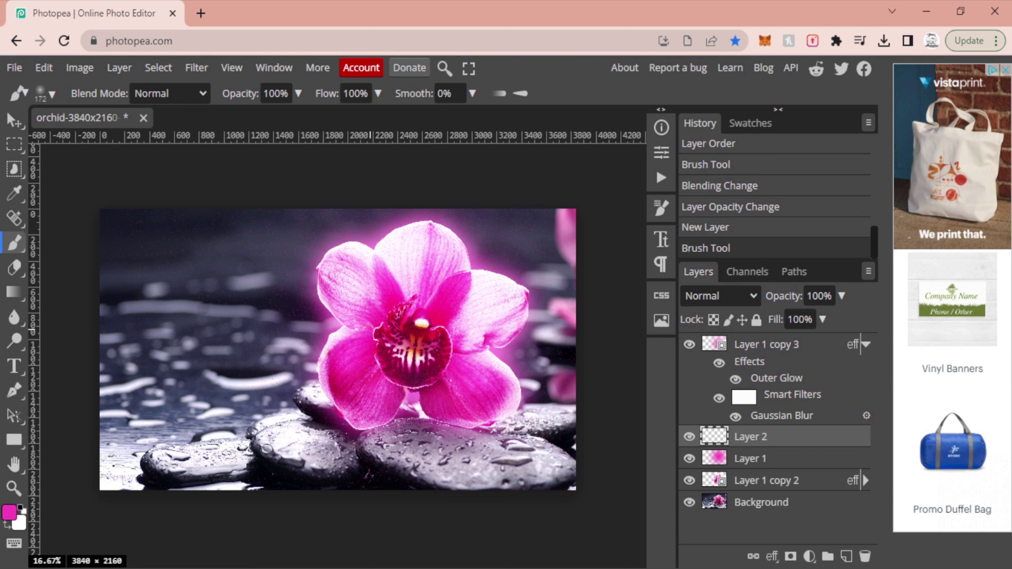
Paint pink streaks across the lower stones on Layer 2 and blend the layer as Soft Light.
{"action": "left_click_drag", "start_coordinate": [266, 450], "coordinate": [310, 465]}
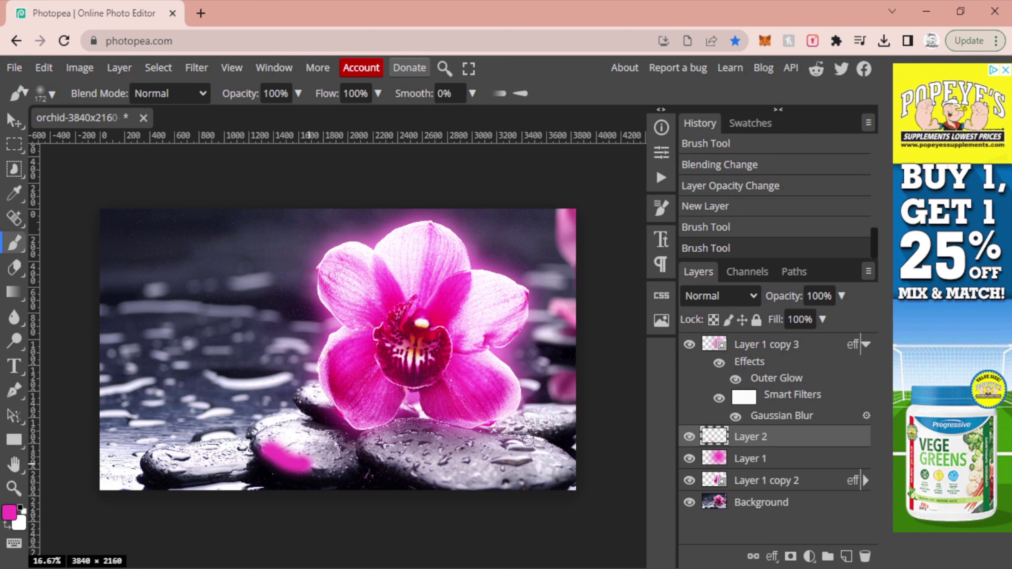
{"action": "left_click", "coordinate": [721, 296]}
{"action": "left_click", "coordinate": [713, 439]}
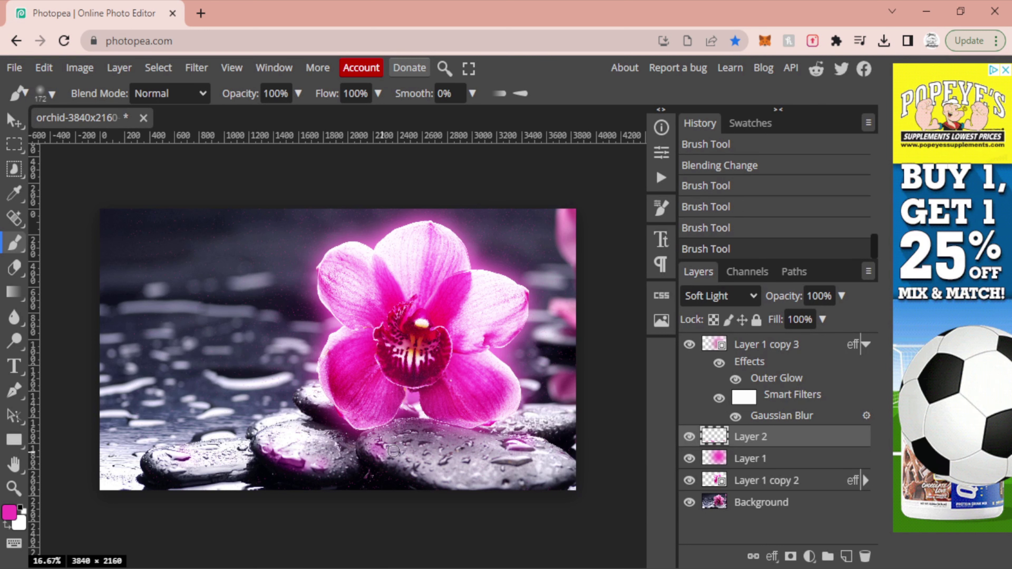
{"action": "left_click_drag", "start_coordinate": [394, 451], "coordinate": [459, 457]}
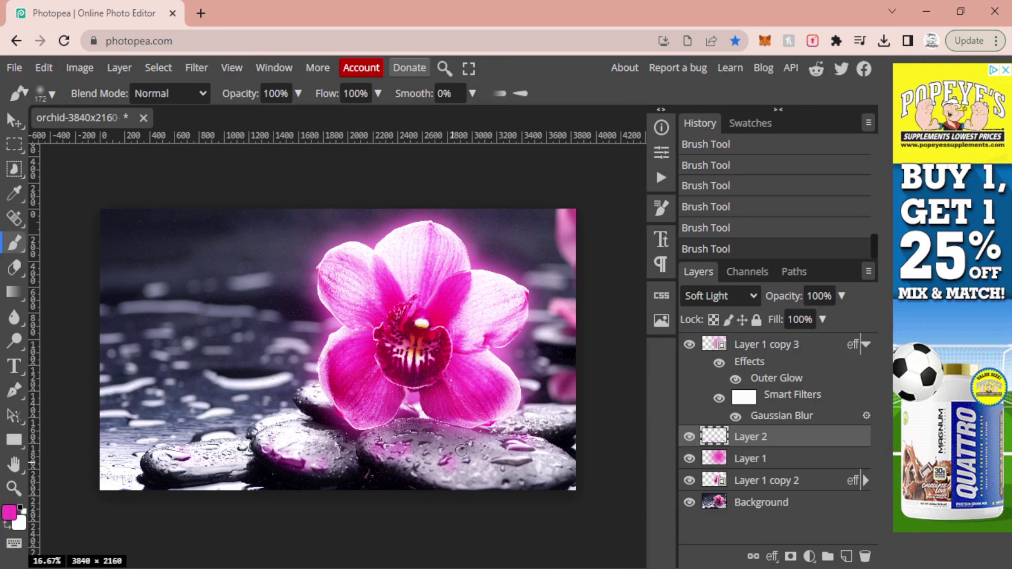